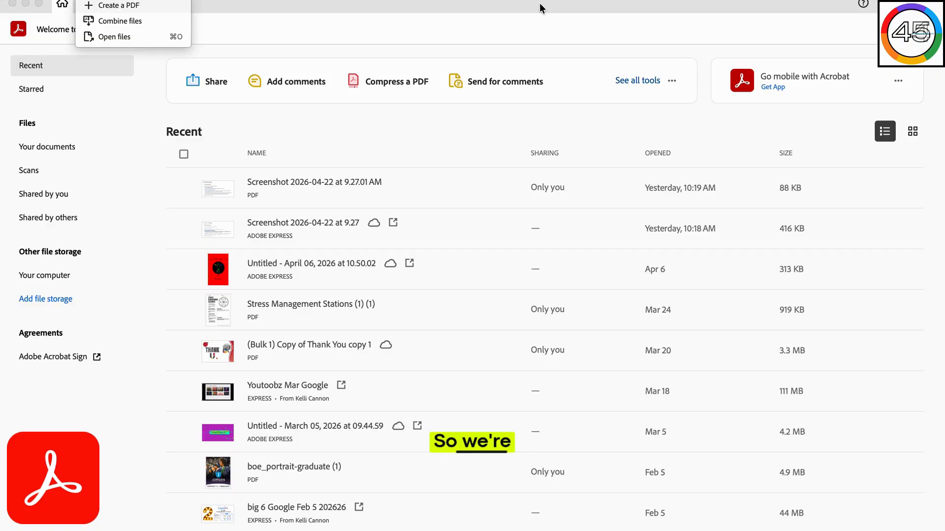
Step: Create a PDF from the single file "Screenshot 2026-04-22 at 9.27.01 AM.png" on the Desktop
left_click(539, 8)
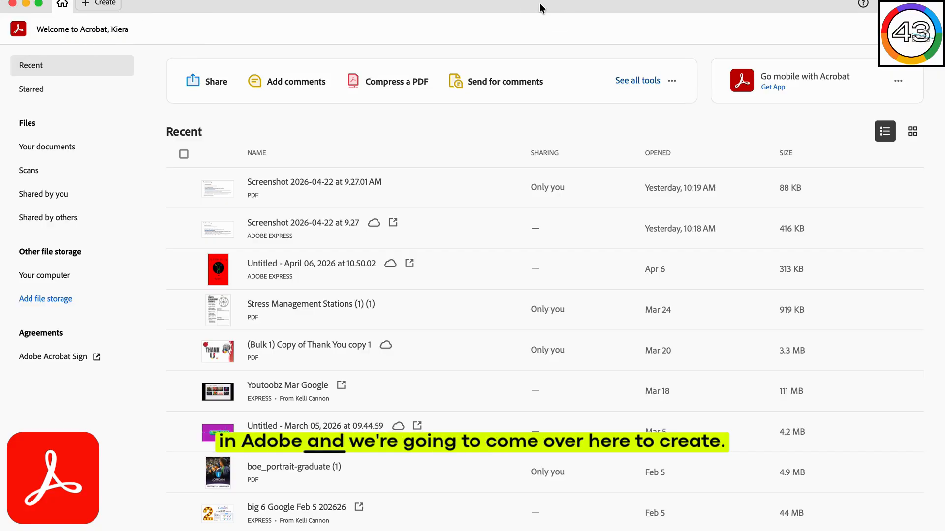
left_click(118, 9)
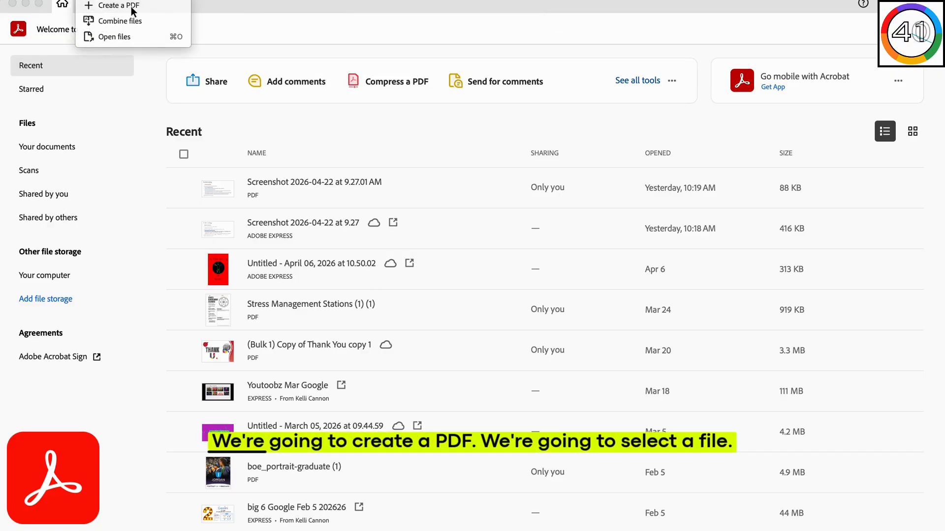
left_click(131, 7)
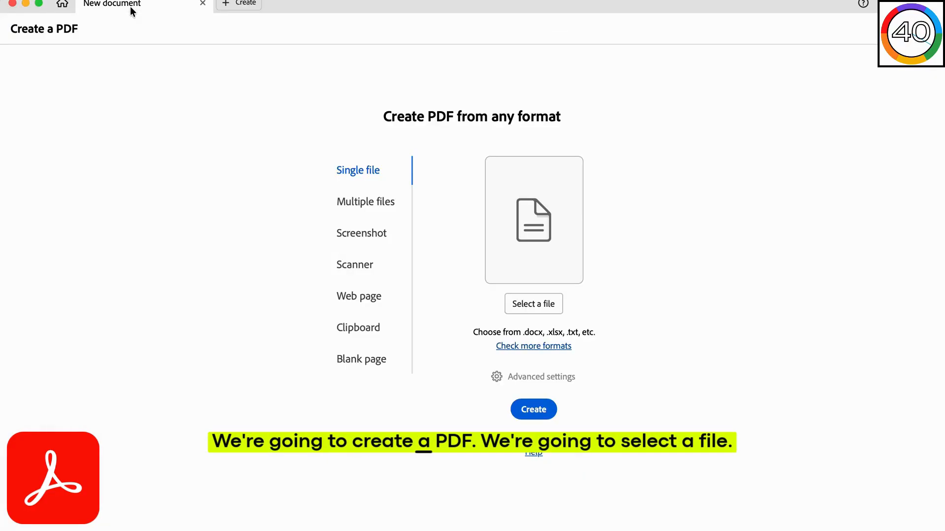
left_click(551, 303)
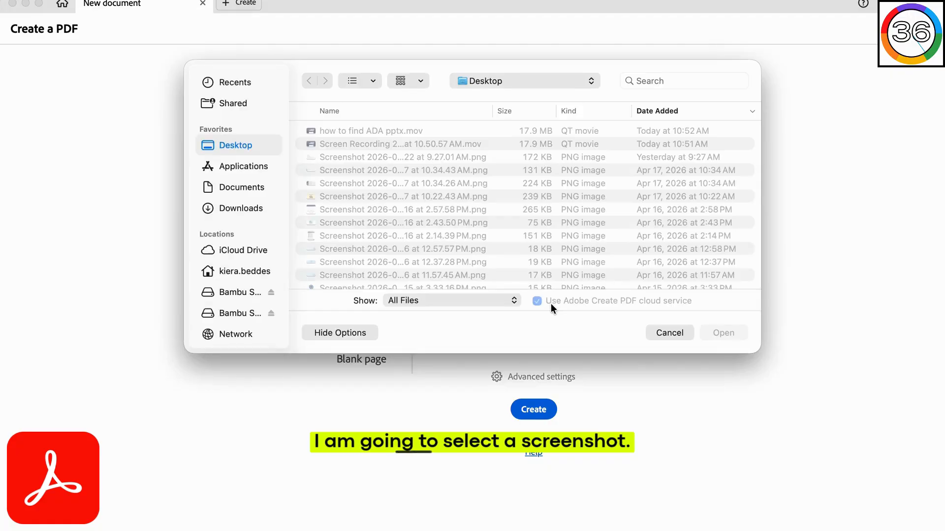
left_click(382, 157)
left_click(721, 334)
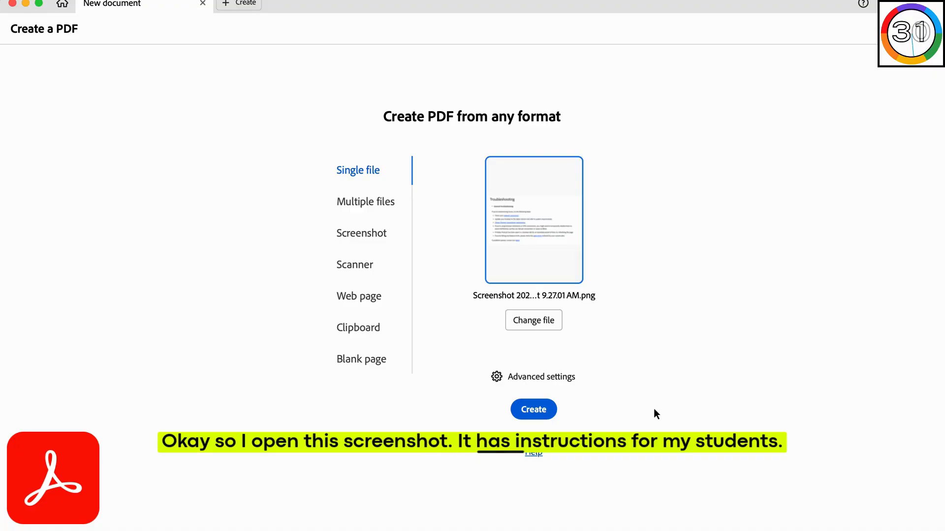
left_click(539, 412)
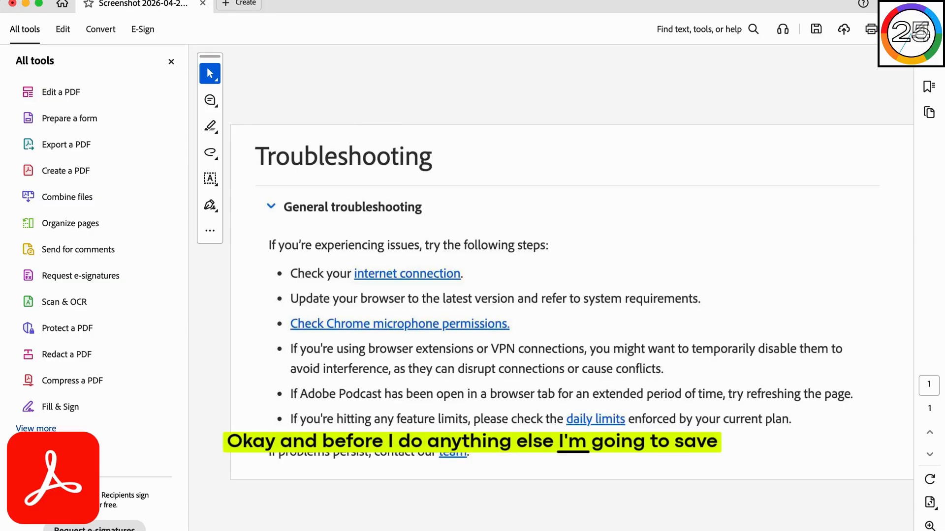
Step: Save the new PDF to the Desktop as "troubleshoot instructions"
left_click(84, 0)
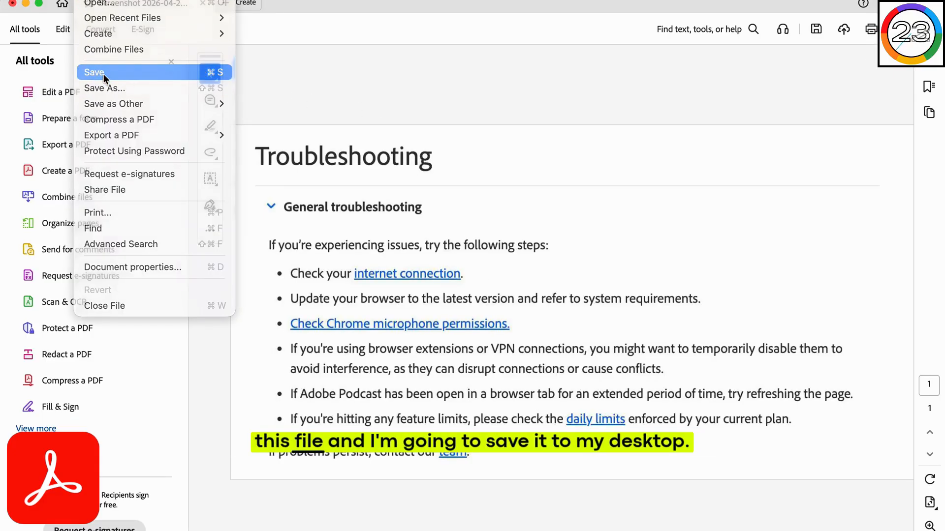
left_click(104, 74)
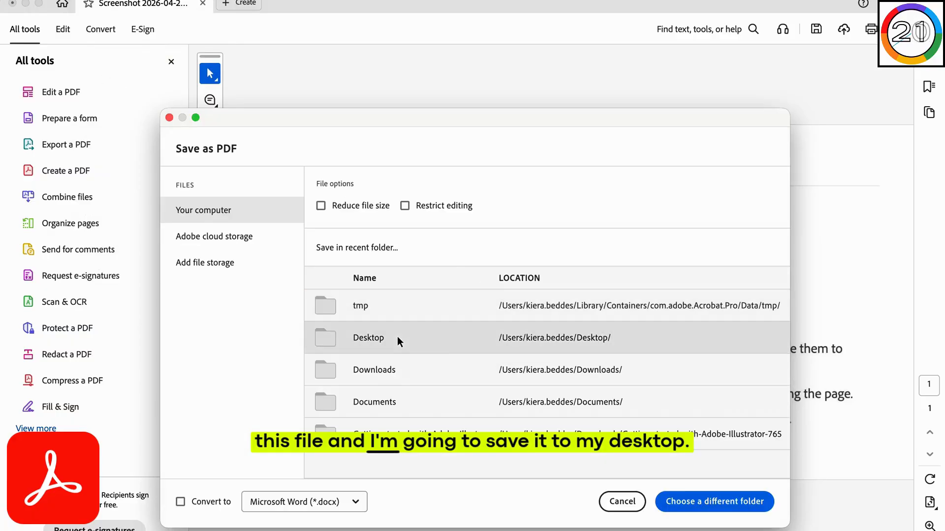
left_click(744, 500)
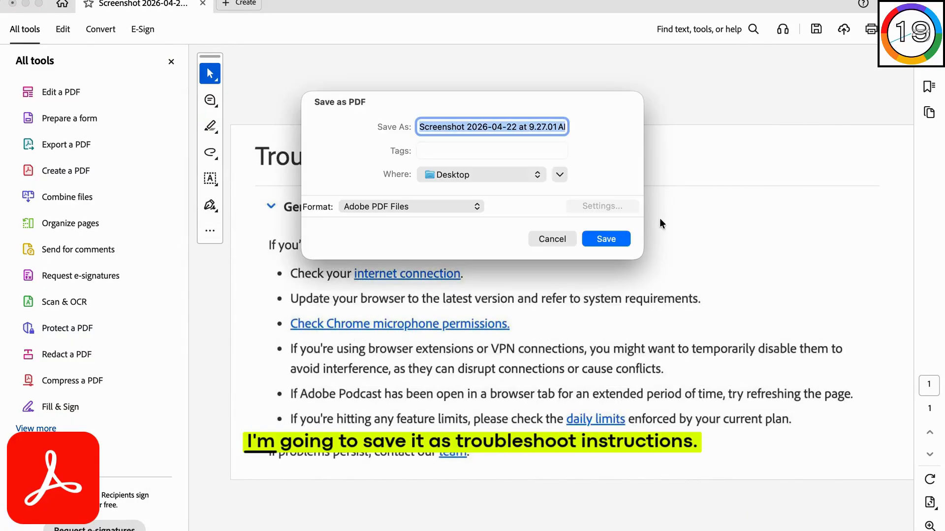
type("trou")
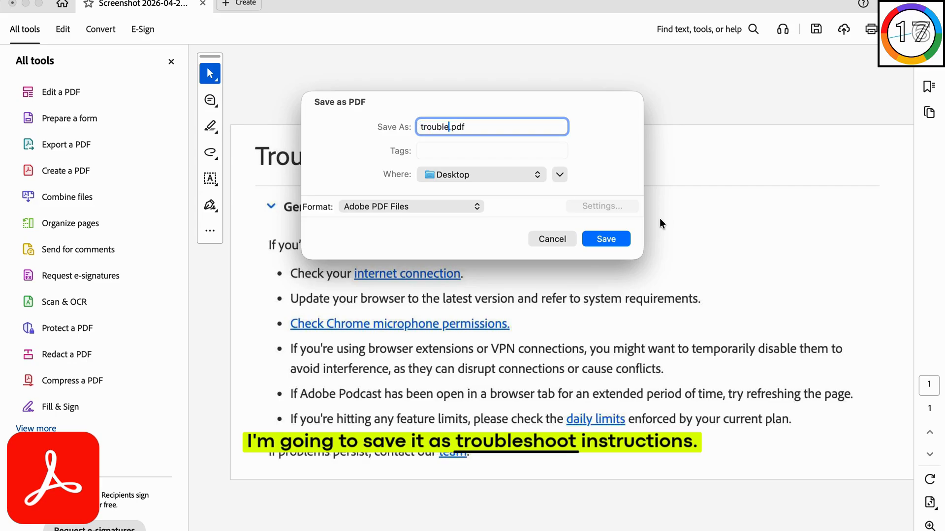
type("bleshoot ins")
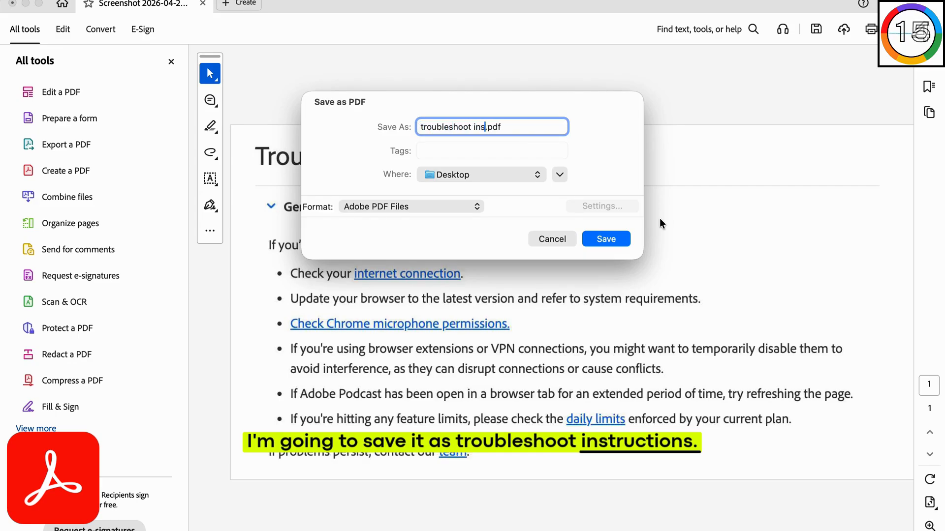
type("tructions")
key("Return")
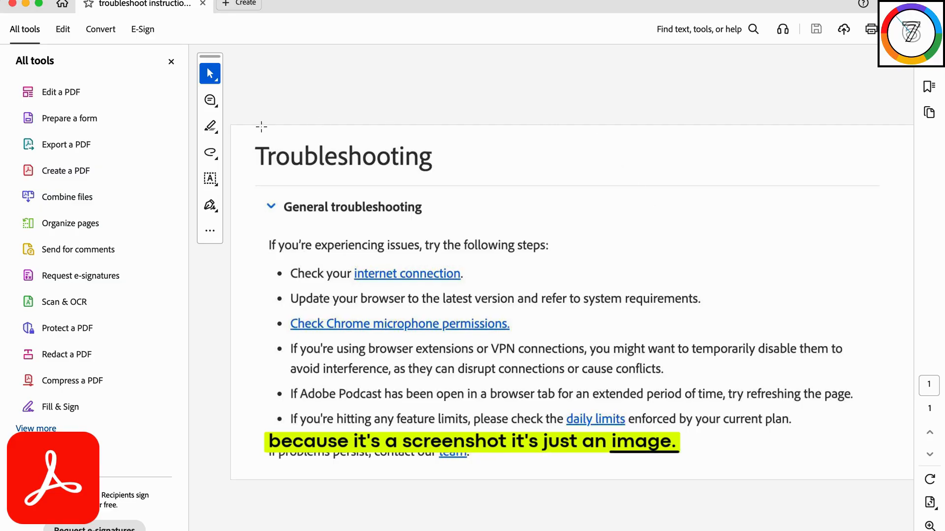
Step: Check whether the text on the Troubleshooting page can be selected, and clear the selection
left_click_drag(251, 139, 889, 479)
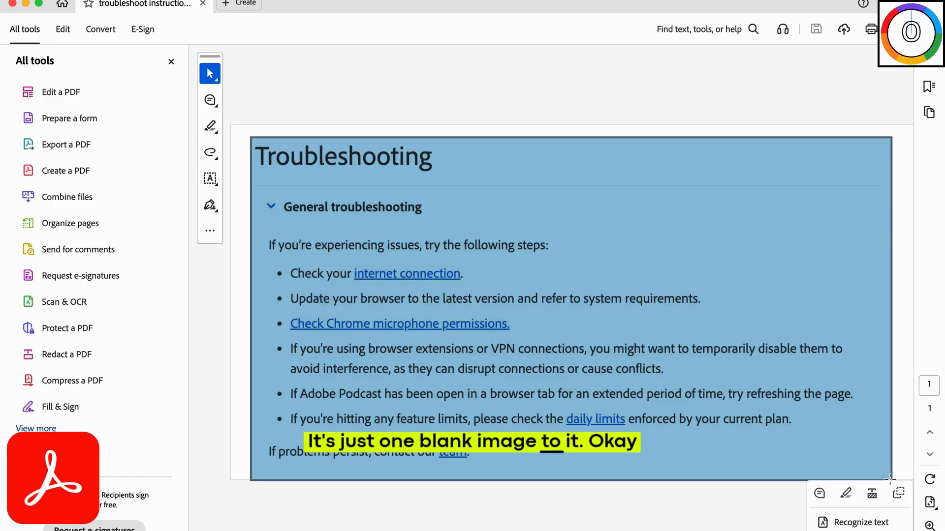
left_click(815, 126)
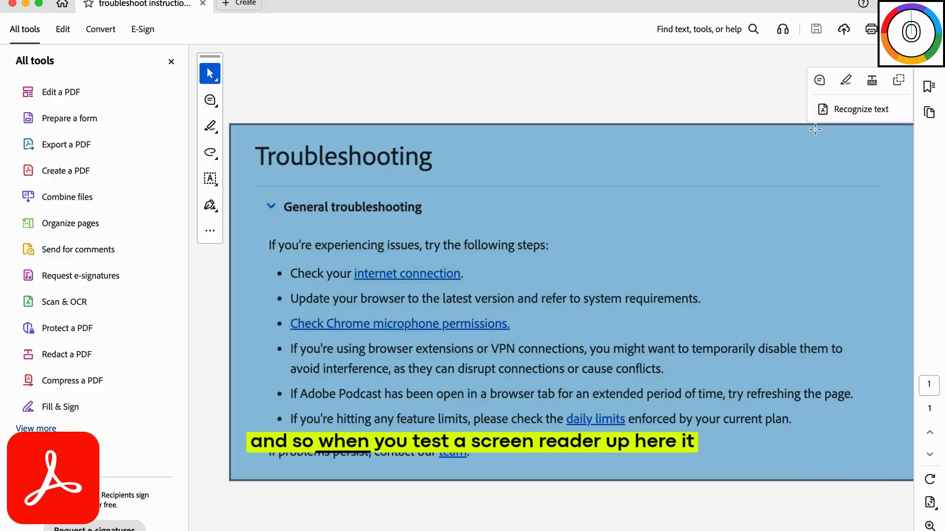
left_click(751, 106)
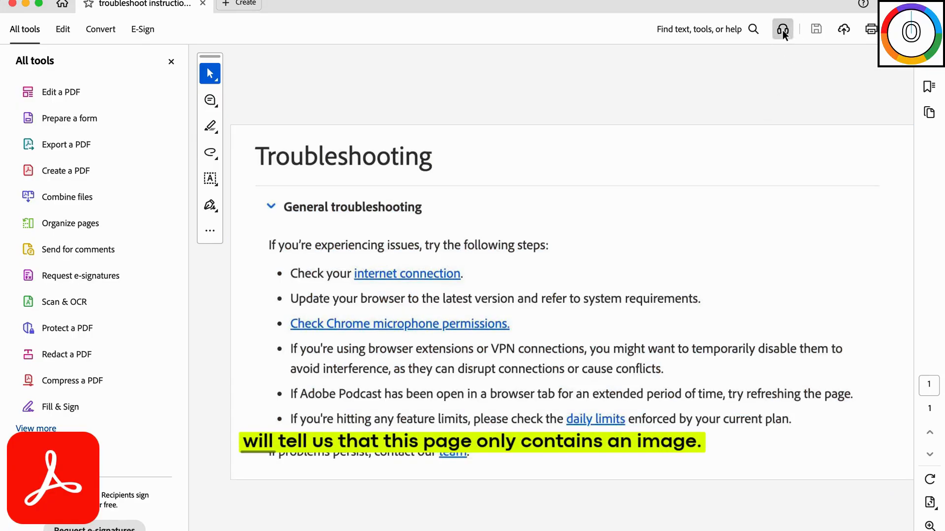
Step: Start Read aloud, run text recognition on the current page with English (US), Searchable Image and 600 dpi, and stop the reading
left_click(783, 31)
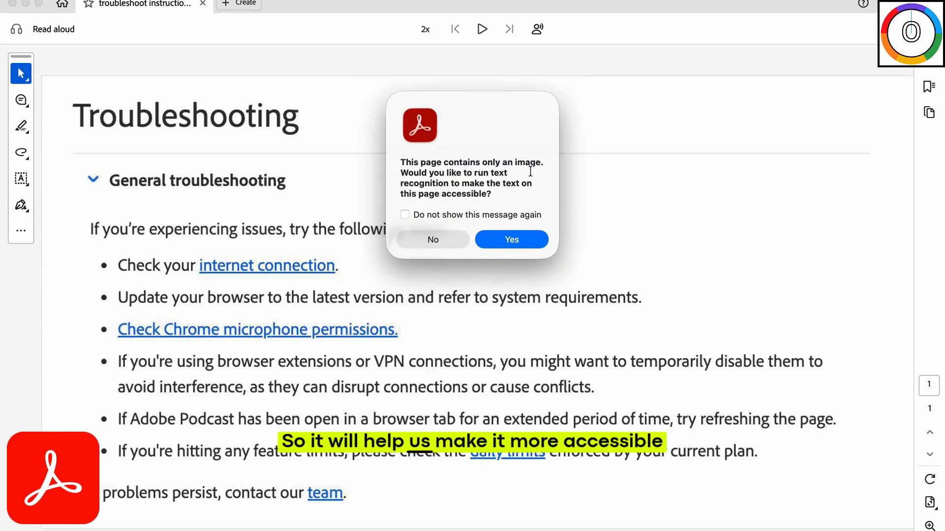
left_click(518, 244)
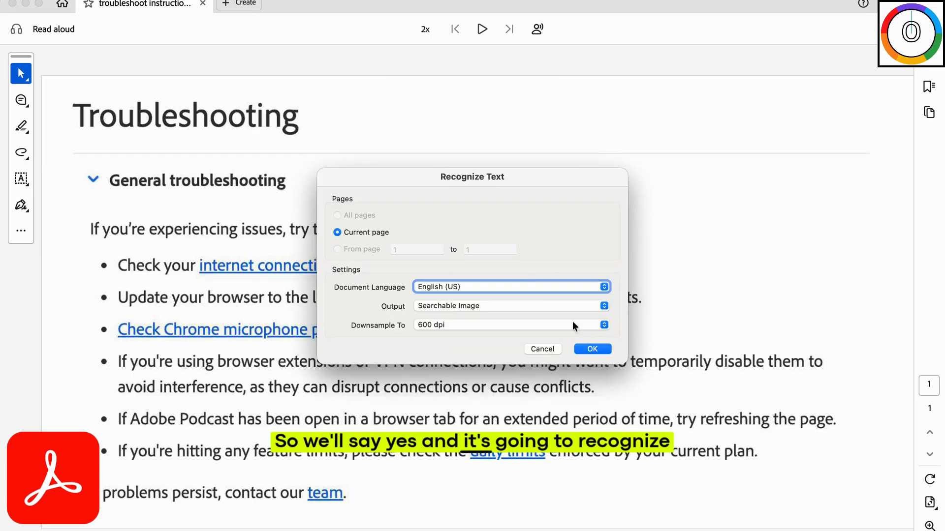
left_click(593, 349)
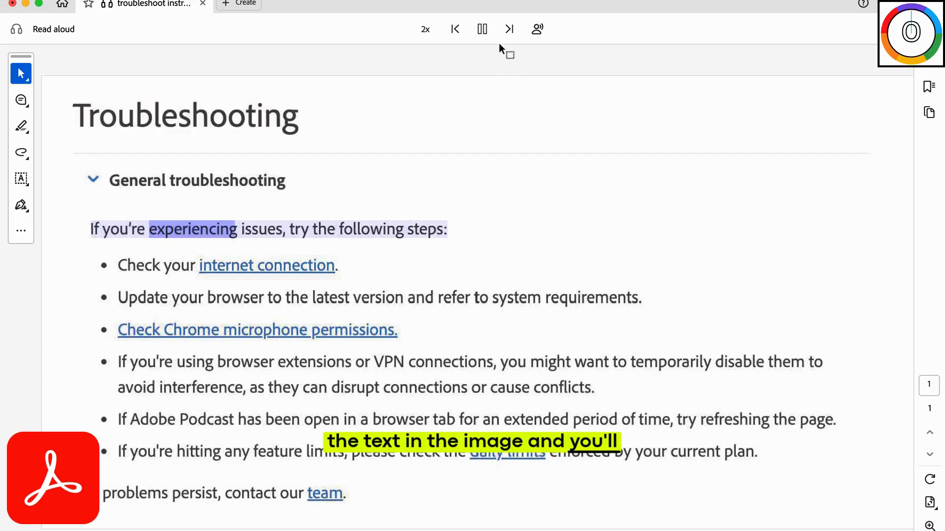
left_click(485, 30)
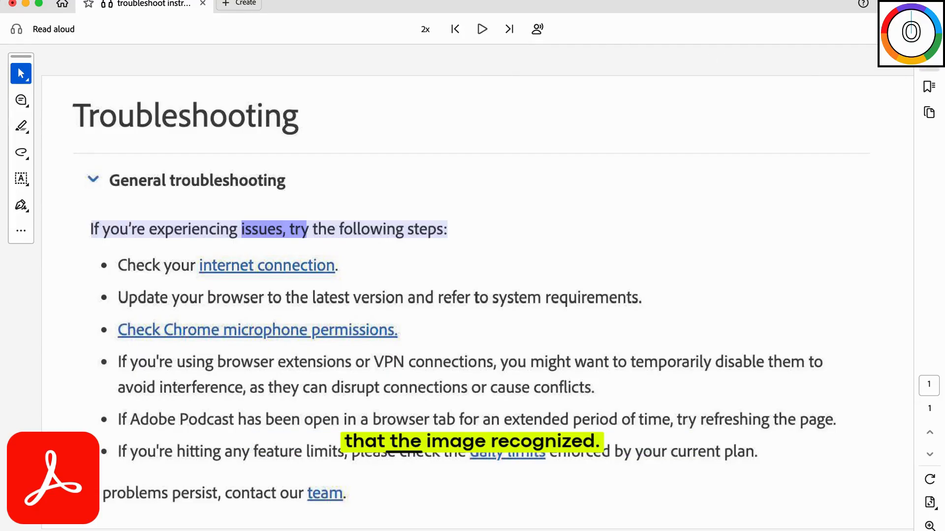
left_click(928, 29)
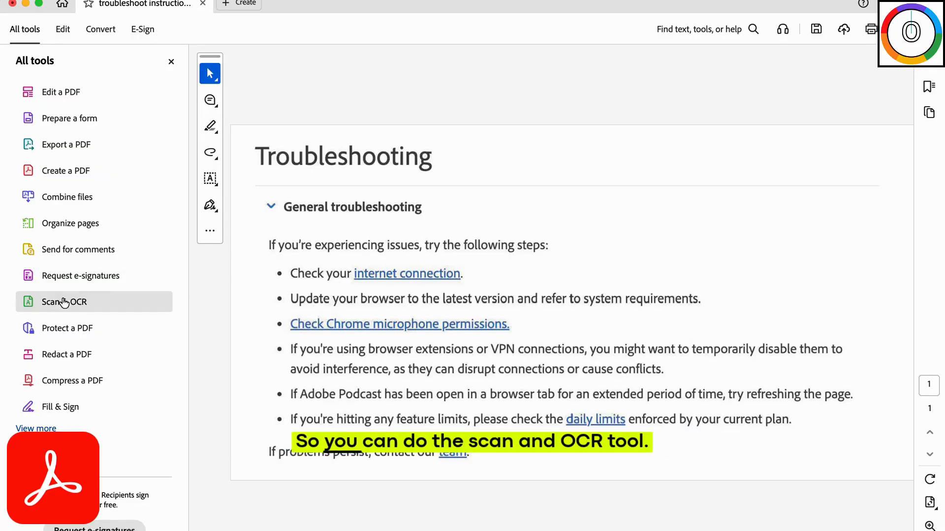
Step: Look through the Scan & OCR options for recognizing text in this file or in multiple files
left_click(79, 303)
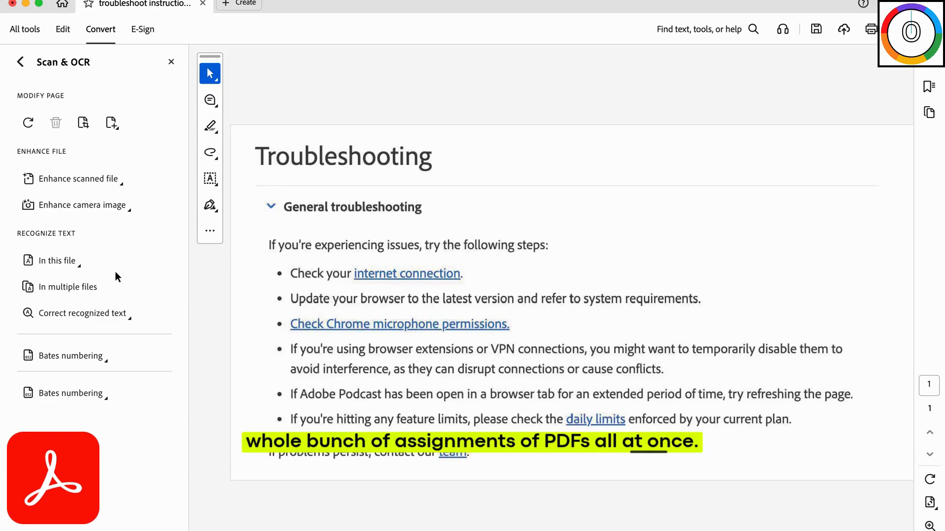
left_click(12, 67)
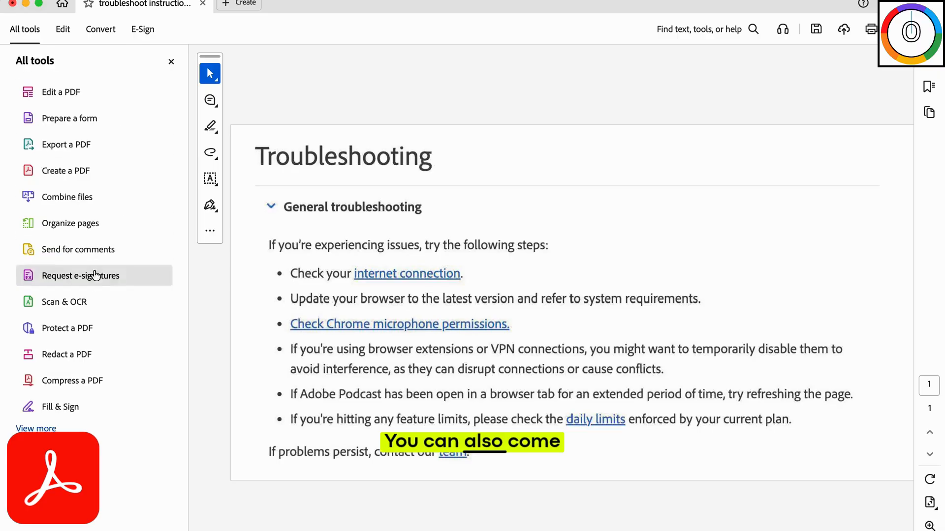
Step: Automatically tag the PDF for accessibility with cloud-based auto-tagging enabled, and save the tagged file
left_click(36, 428)
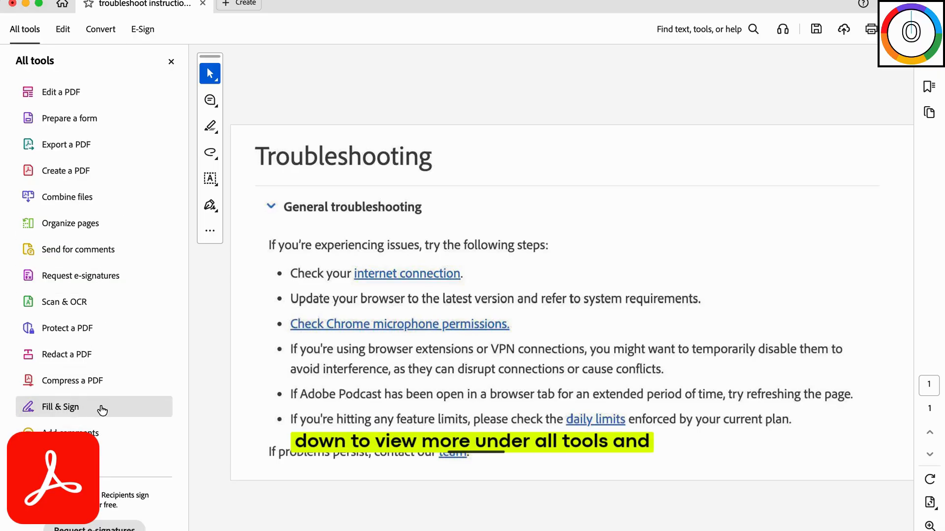
scroll(130, 359, "down", 10)
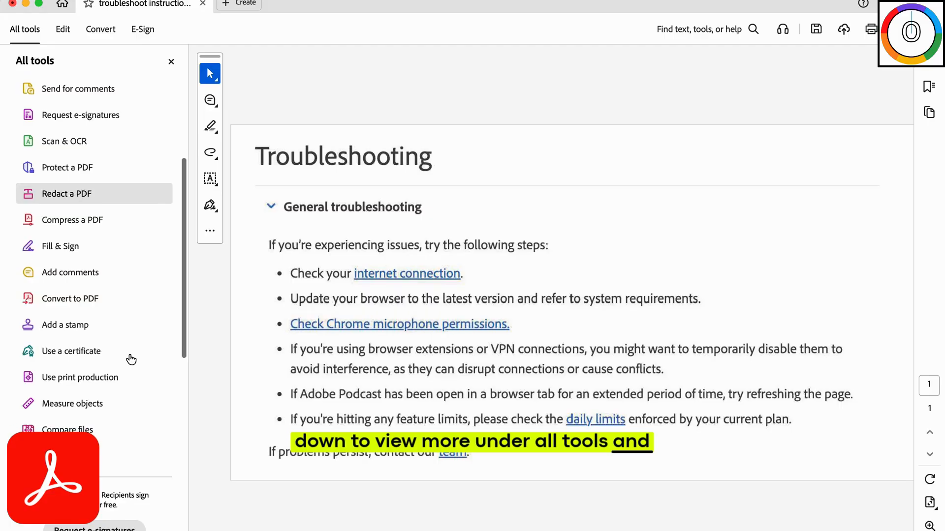
scroll(131, 359, "down", 1)
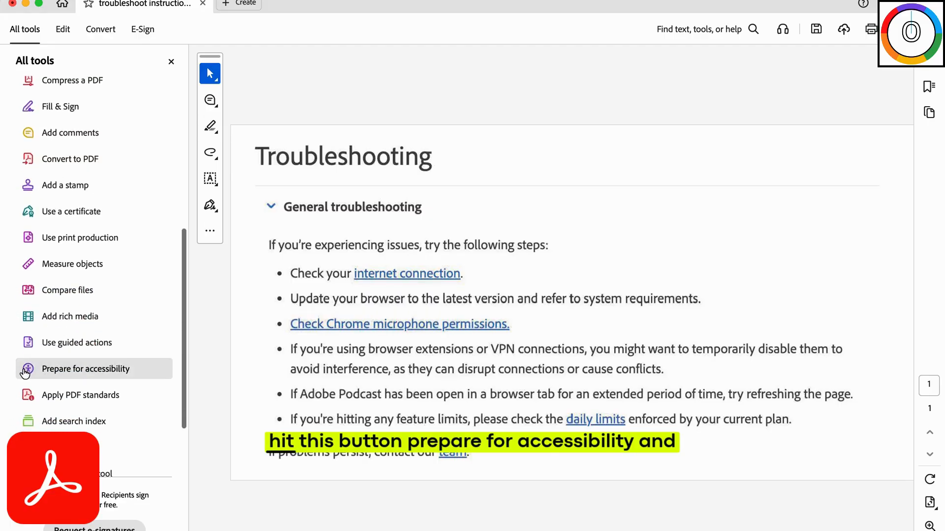
left_click(60, 374)
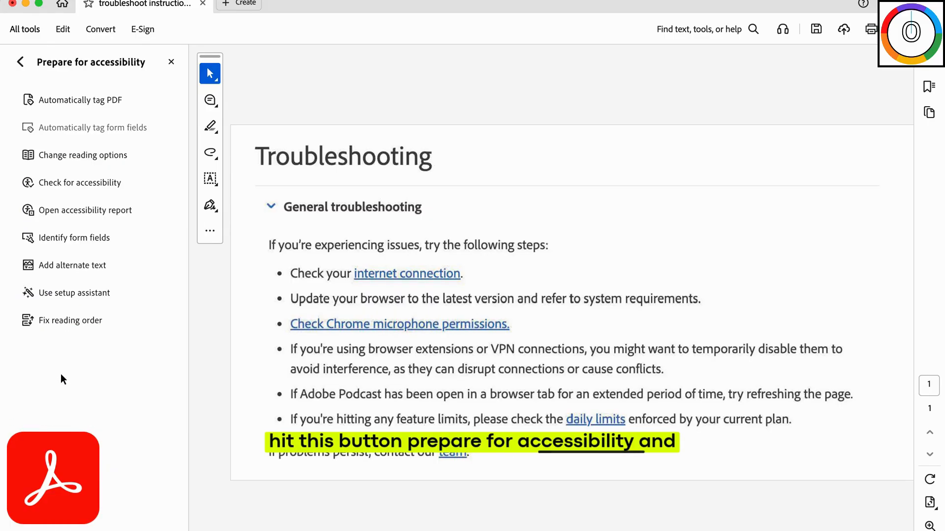
left_click(98, 101)
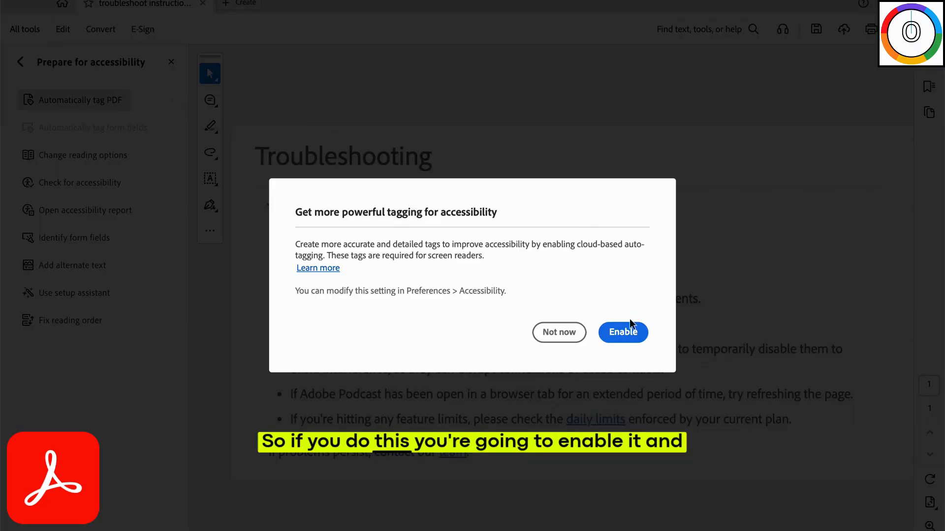
left_click(629, 329)
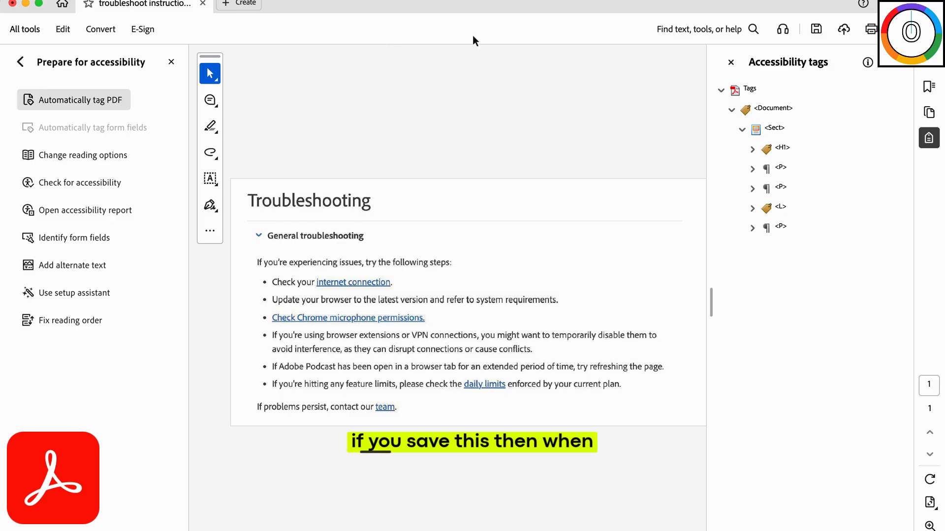
left_click(816, 30)
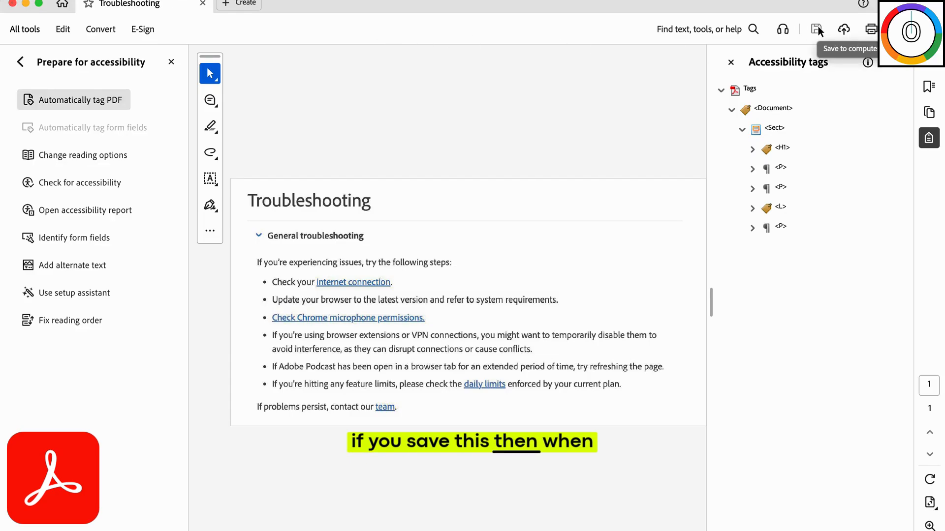
left_click(732, 62)
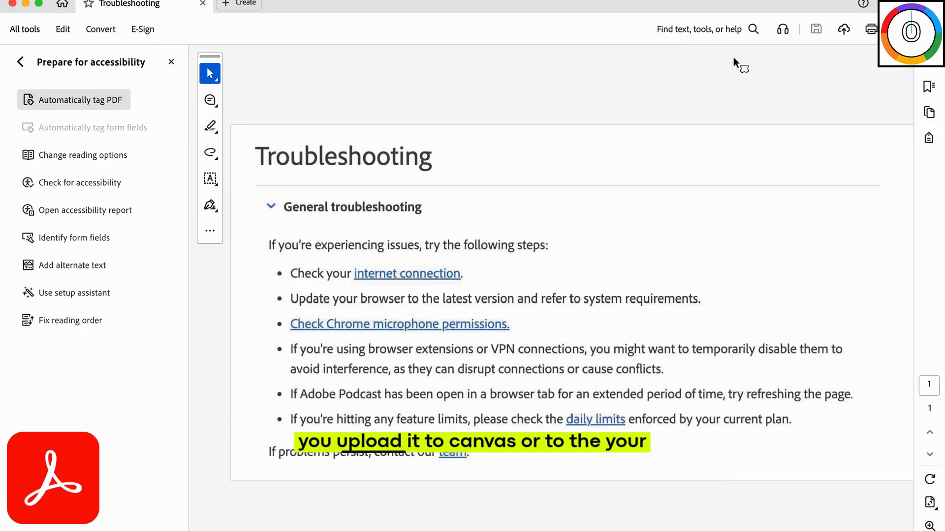